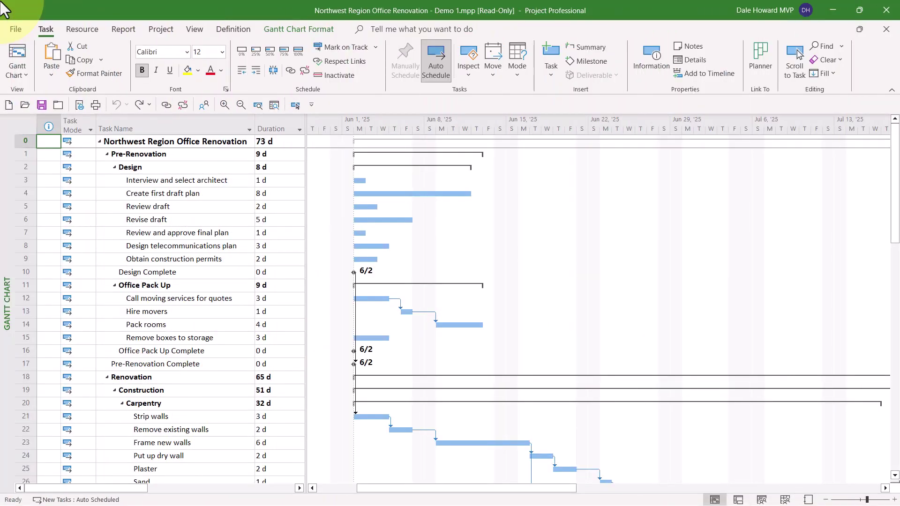
Link Interview and select architect to Create first draft plan.
left_click(183, 182)
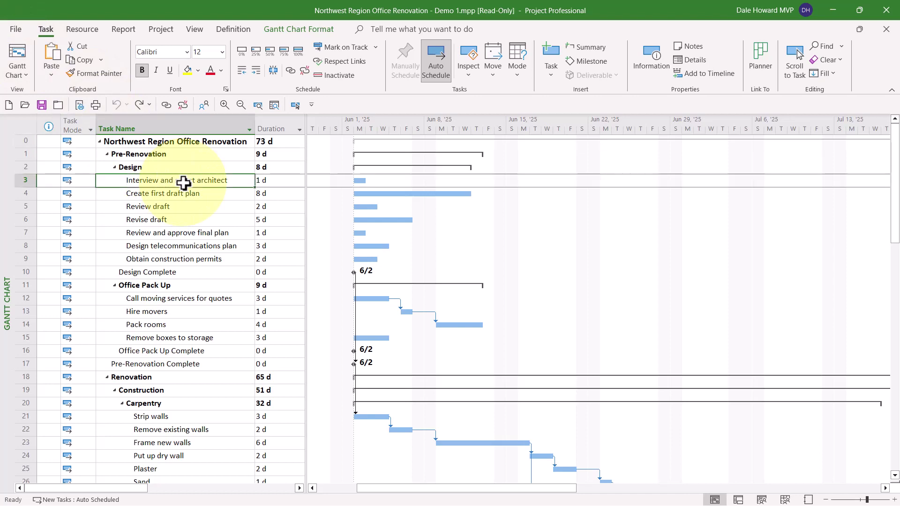
left_click_drag(183, 182, 182, 194)
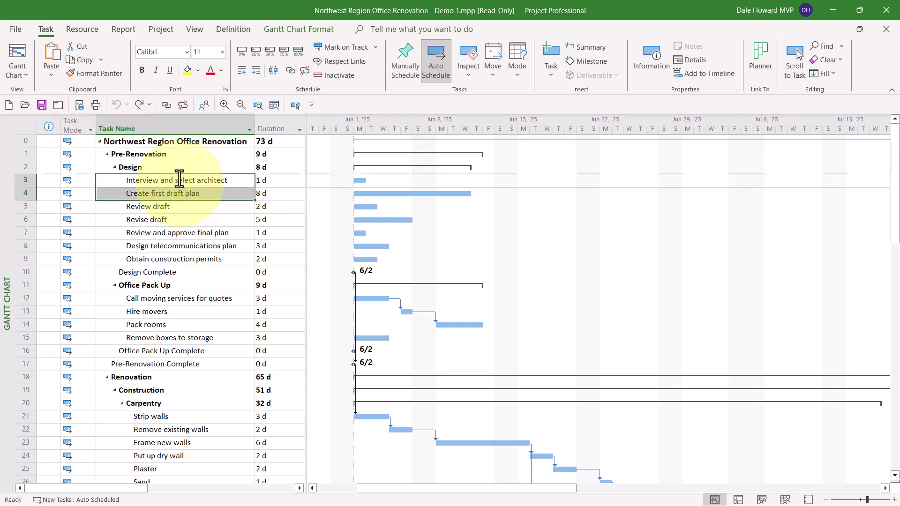
left_click(167, 104)
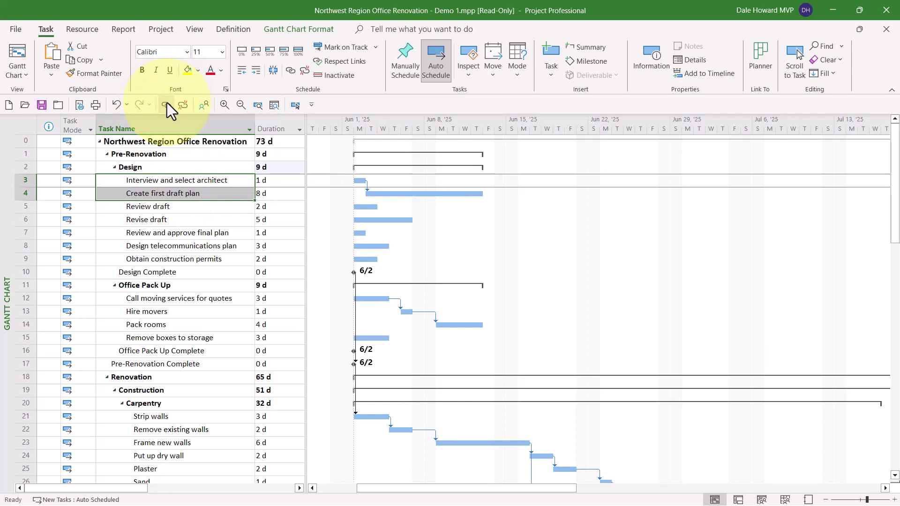
left_click(194, 219)
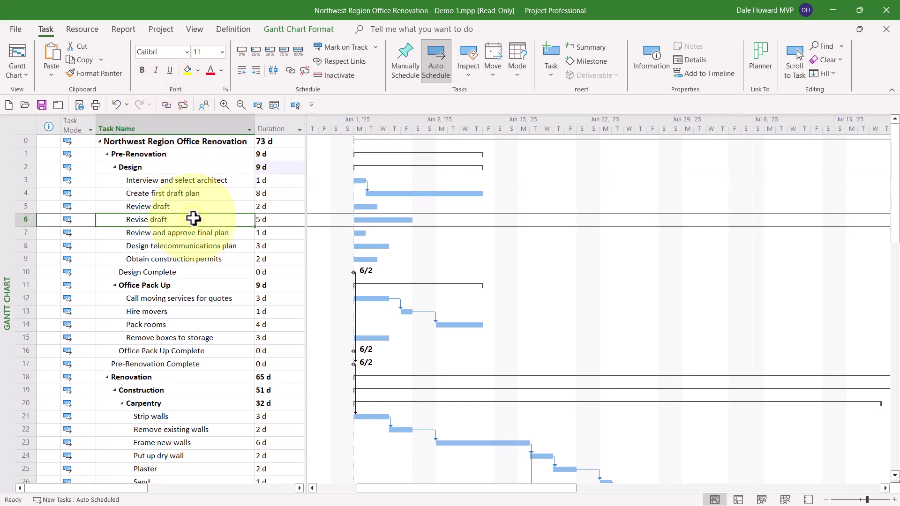
Keep the new link Finish-to-Start and give it a 2d lag.
double_click(367, 190)
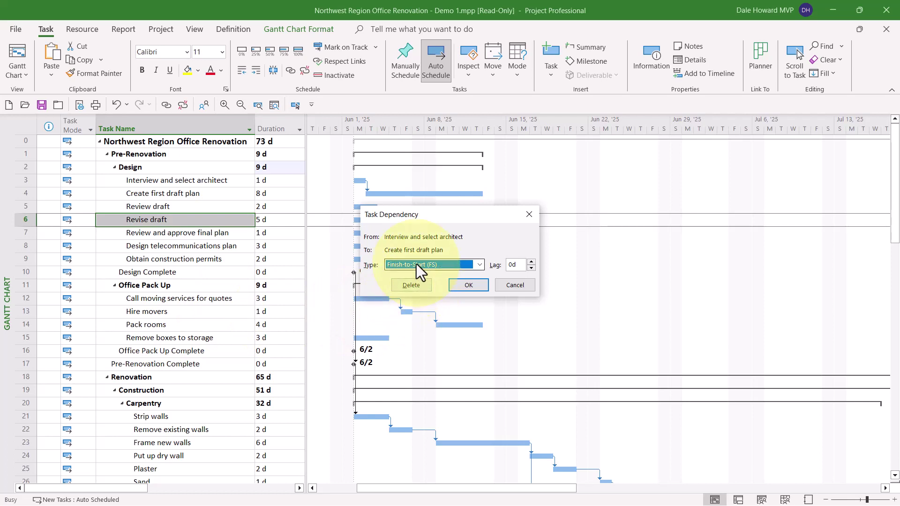
left_click(478, 265)
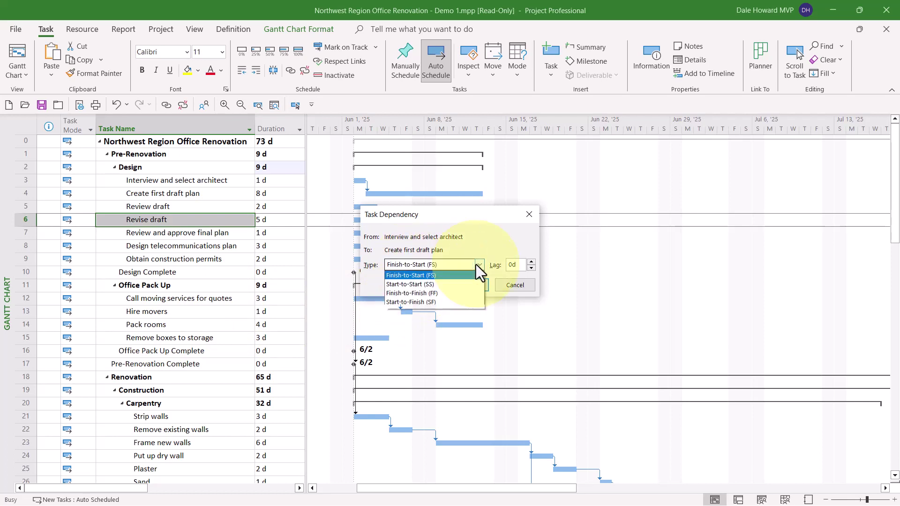
left_click(476, 265)
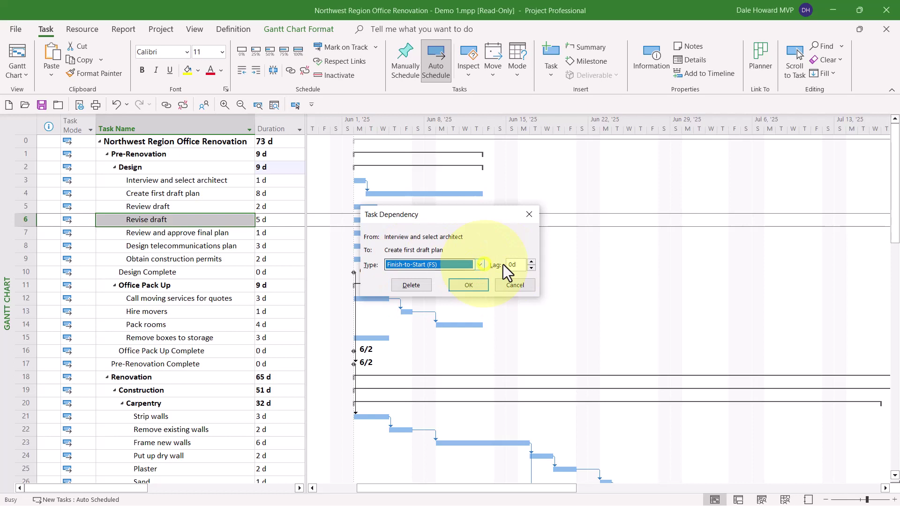
left_click(531, 261)
left_click(531, 261)
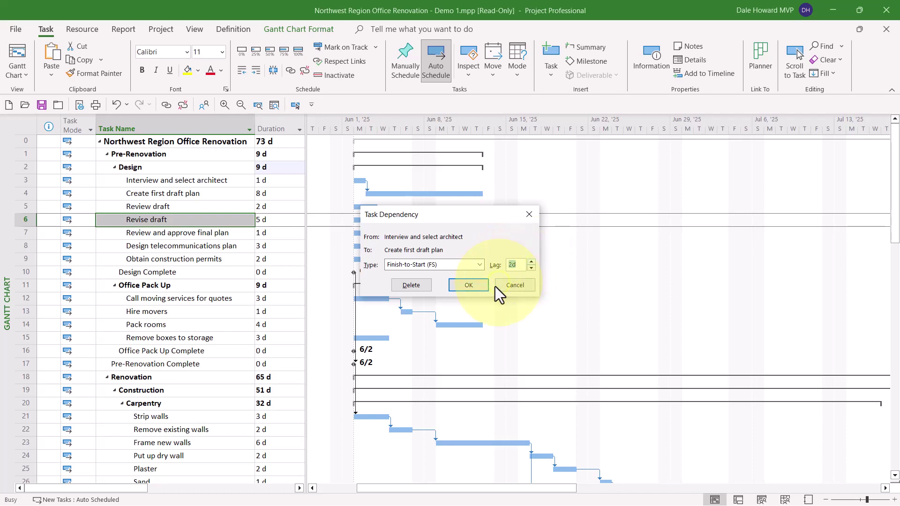
left_click(480, 287)
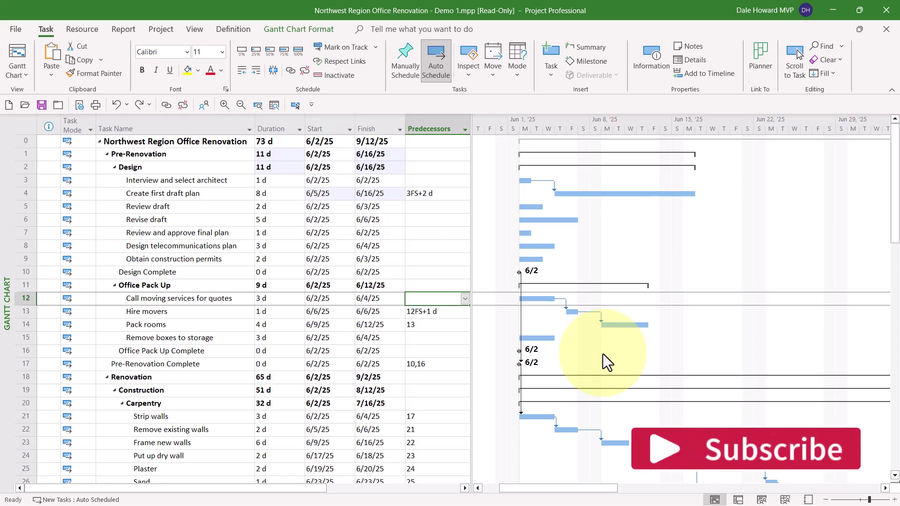
Enter 3SS as the predecessor of Call moving services for quotes.
type("3")
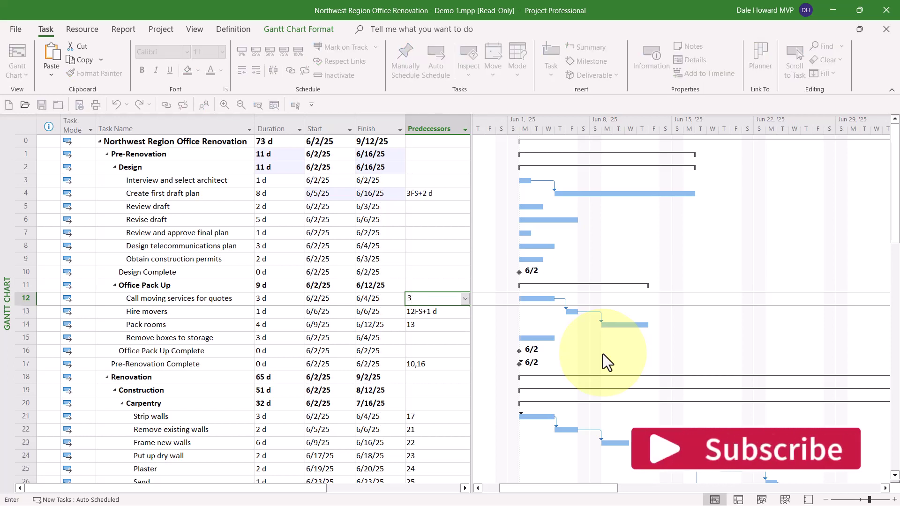
type("SS")
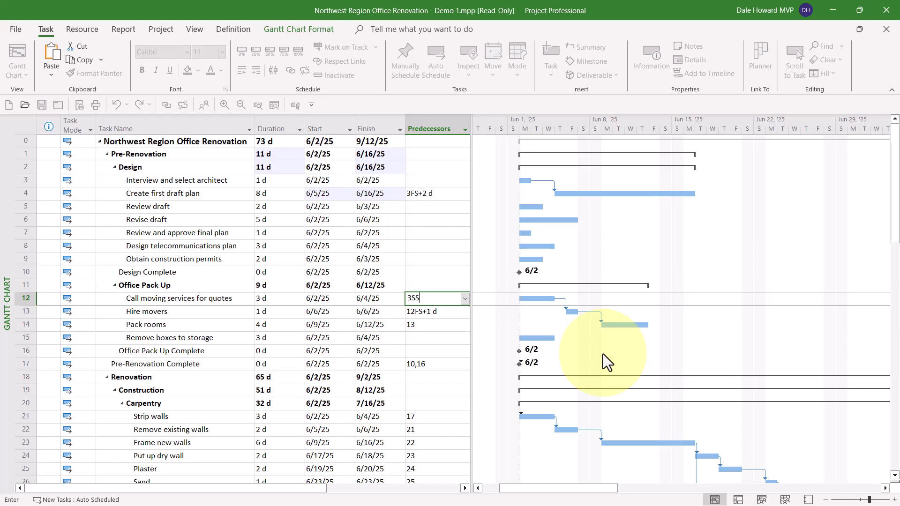
key("Return")
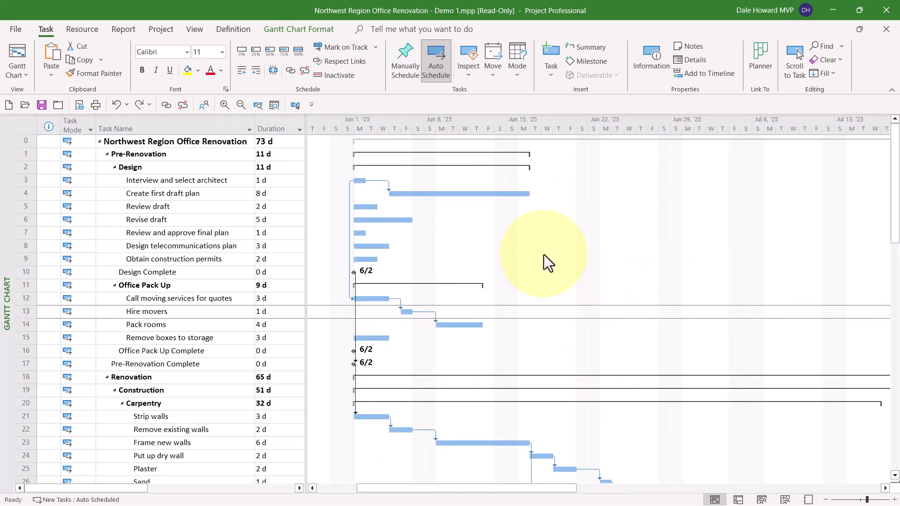
Split the view with a Predecessors & Successors Task Form and select Review draft.
right_click(544, 255)
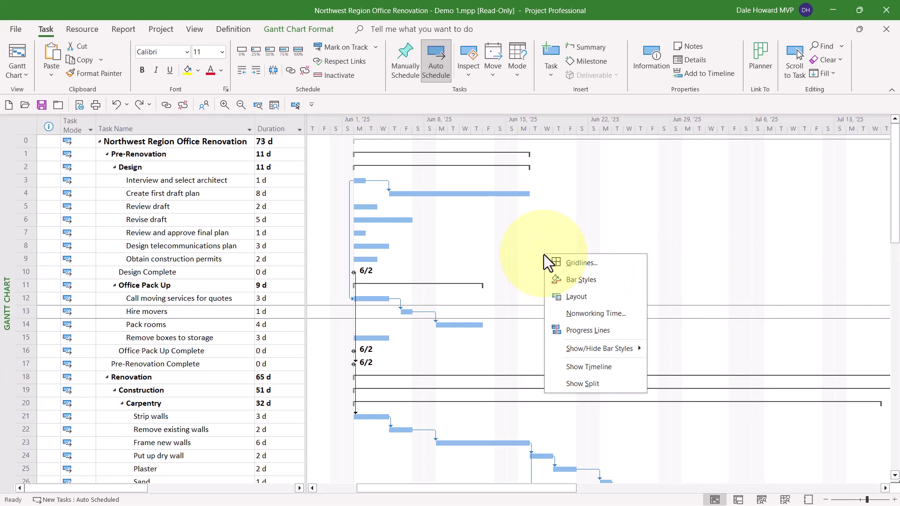
left_click(588, 382)
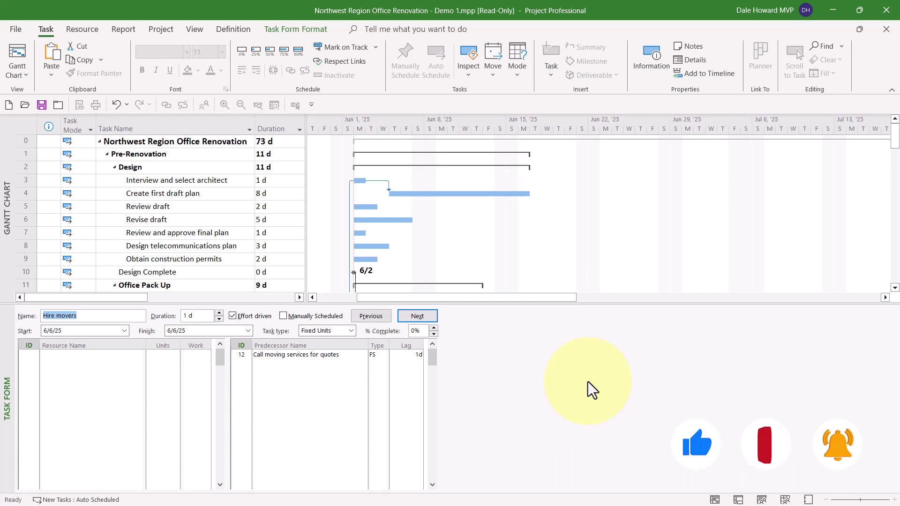
right_click(492, 336)
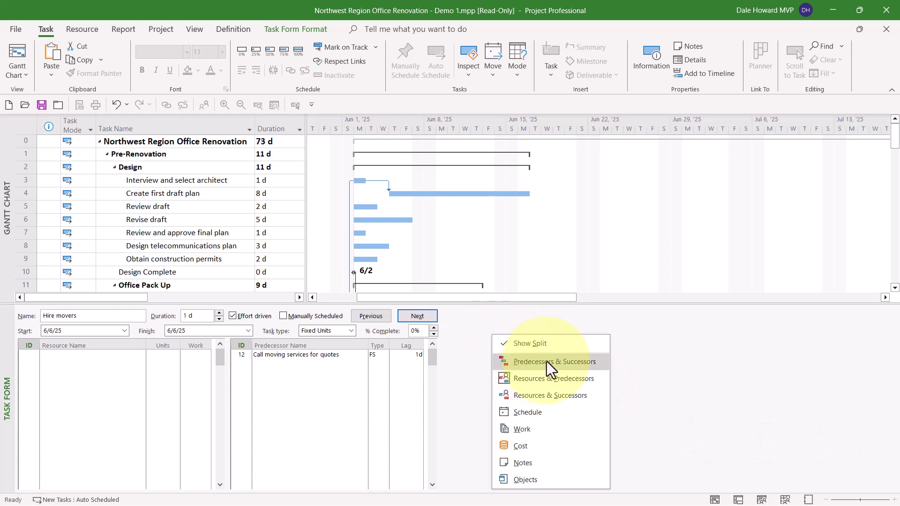
left_click(605, 362)
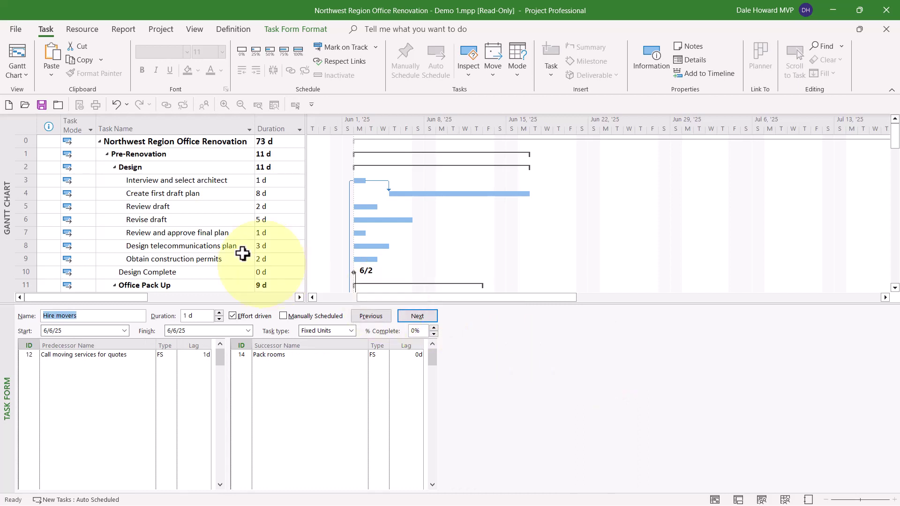
left_click(196, 211)
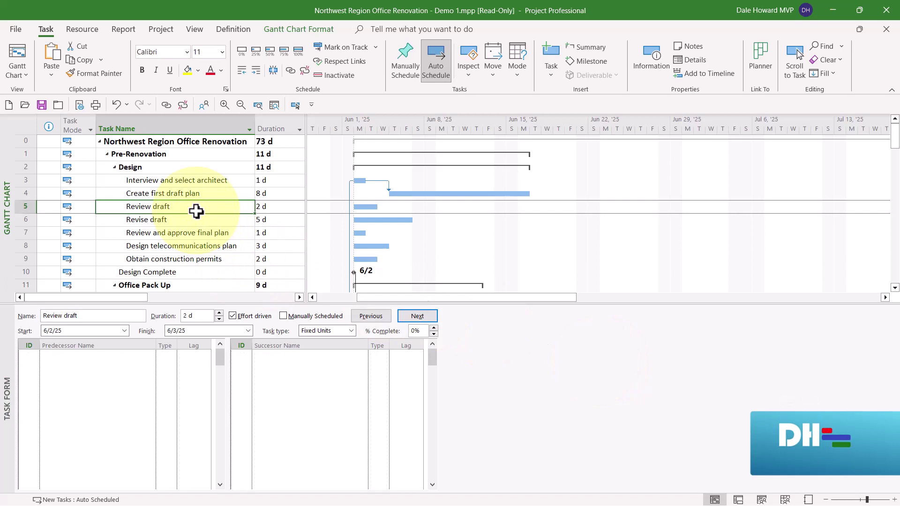
Give Review draft predecessor Create first draft plan and successor Revise draft.
left_click(124, 353)
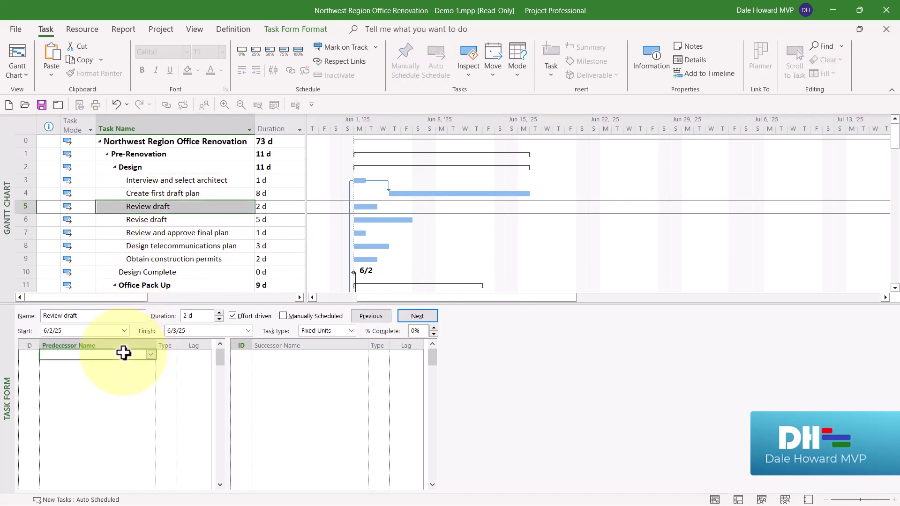
left_click(149, 355)
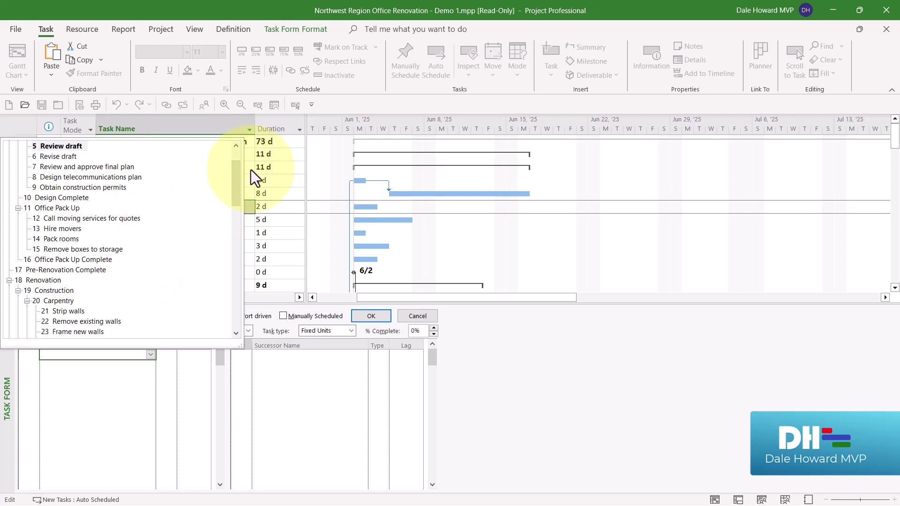
scroll(240, 184, "up", 2)
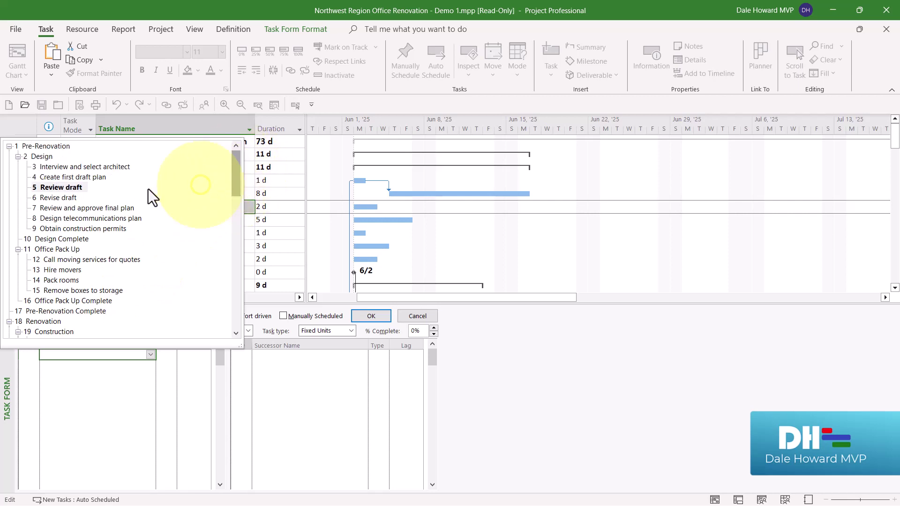
left_click(74, 177)
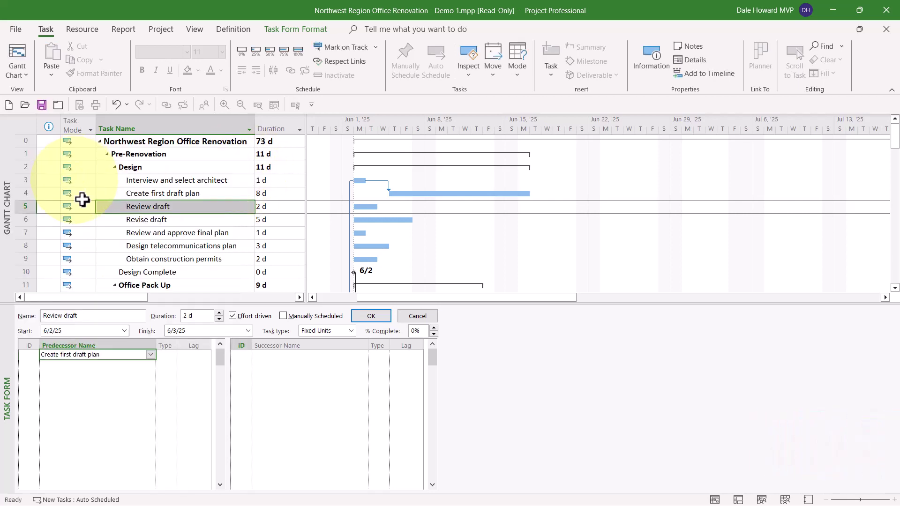
left_click(290, 355)
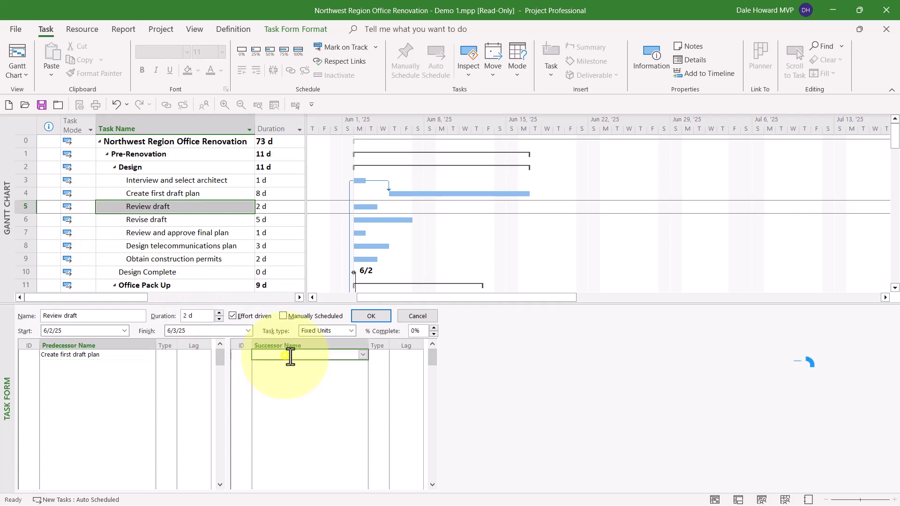
left_click(364, 355)
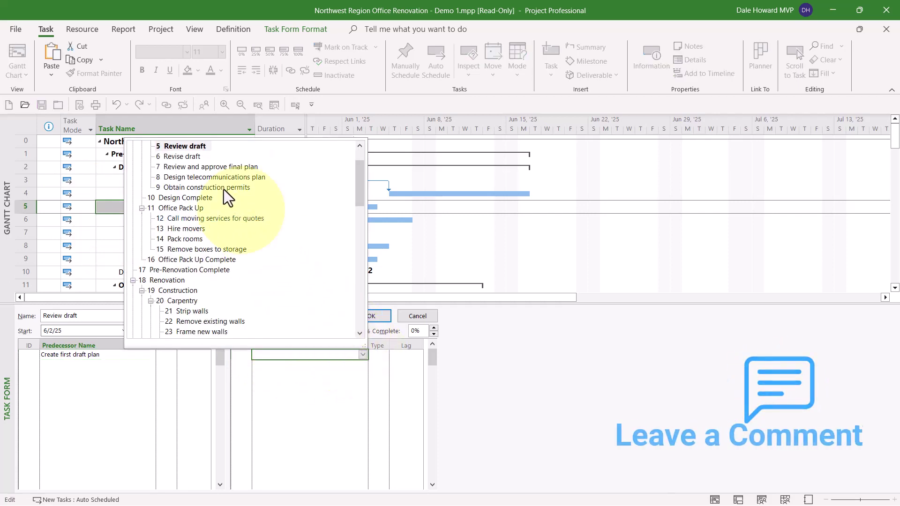
left_click(185, 158)
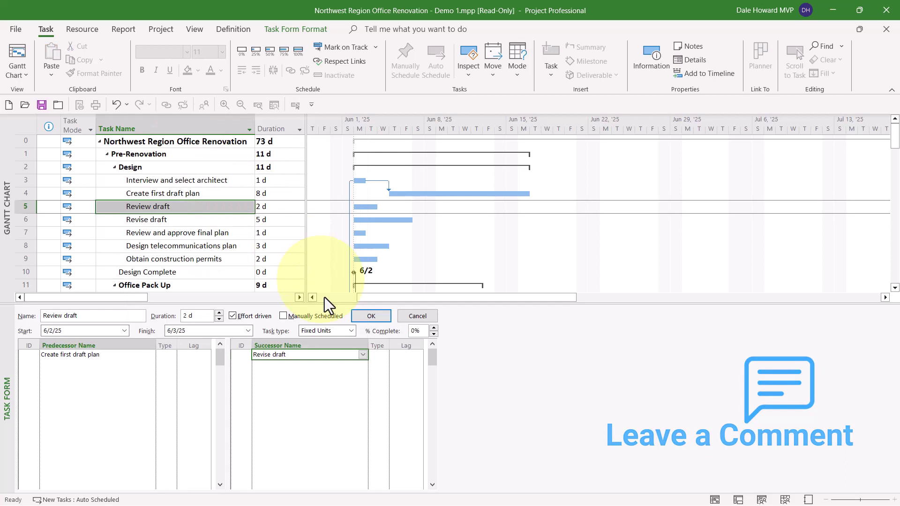
left_click(372, 316)
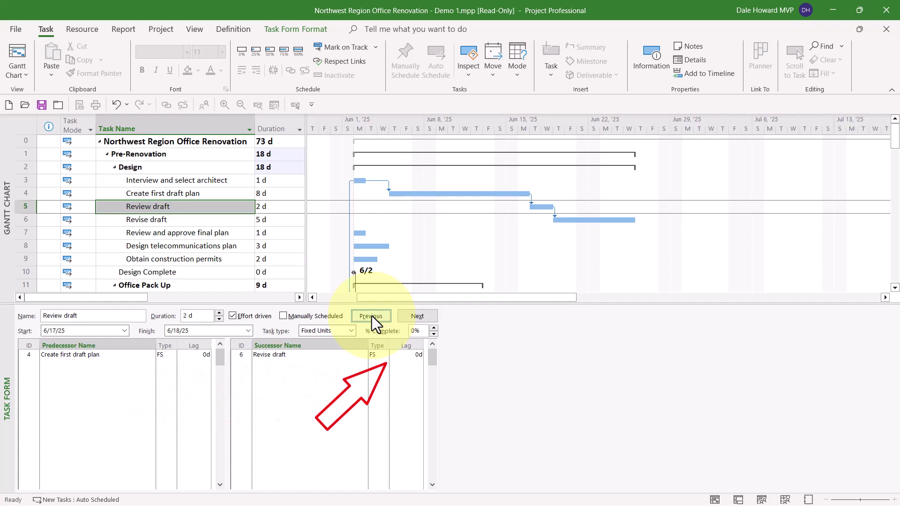
Select the Remove boxes to storage task in the Office Pack Up group.
left_click(895, 289)
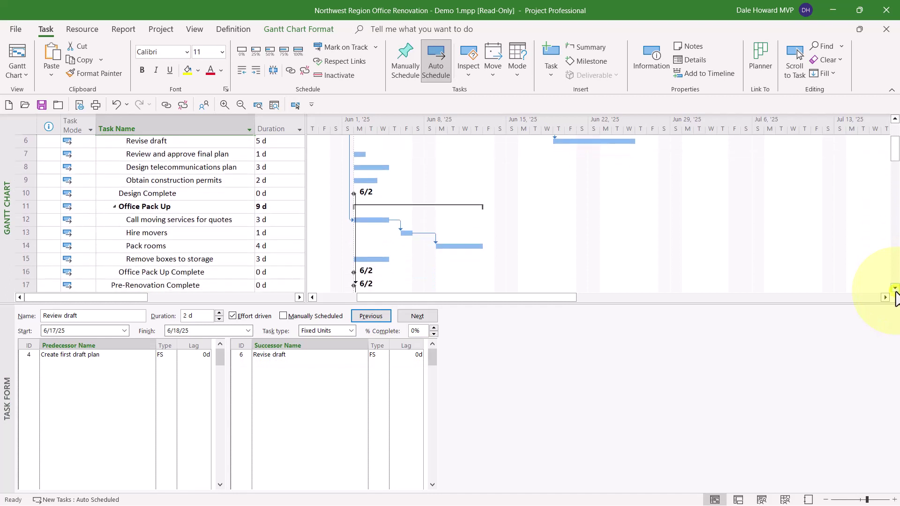
left_click(895, 288)
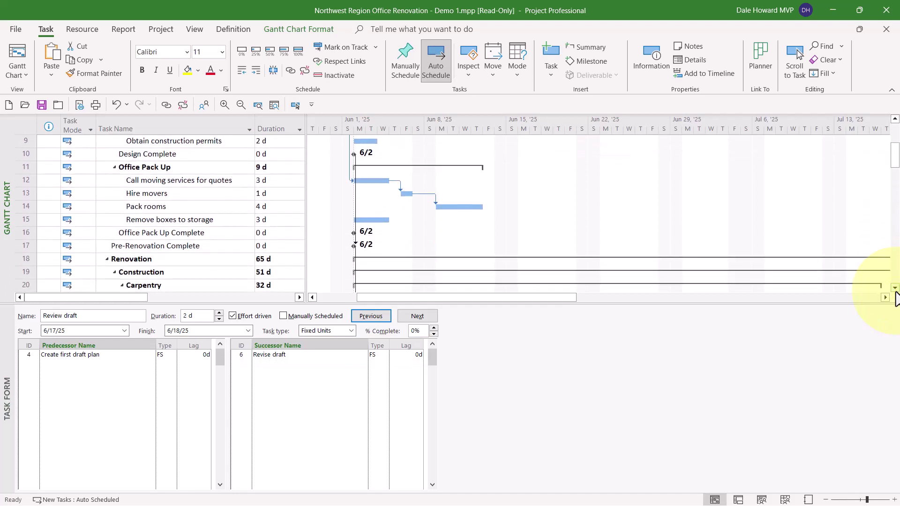
left_click(193, 223)
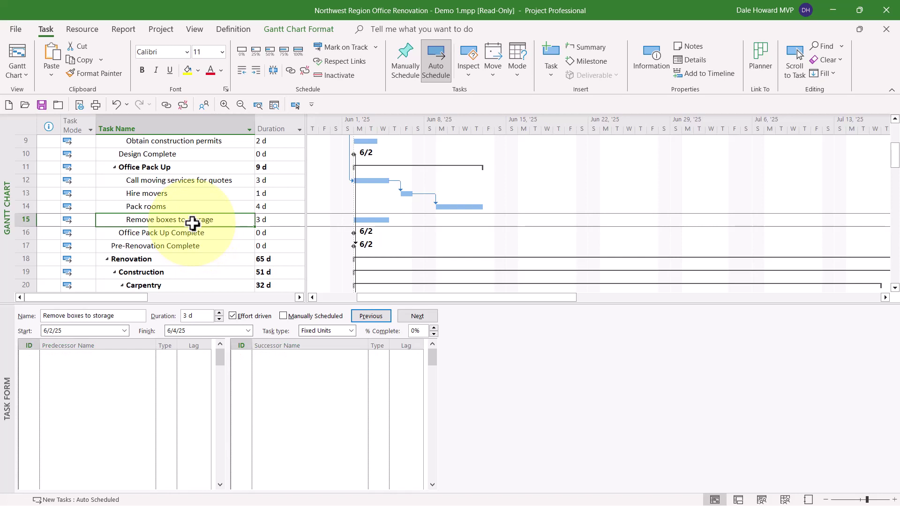
Add Pack rooms as an SS predecessor of Remove boxes to storage with lag 1d.
left_click(125, 357)
left_click(150, 355)
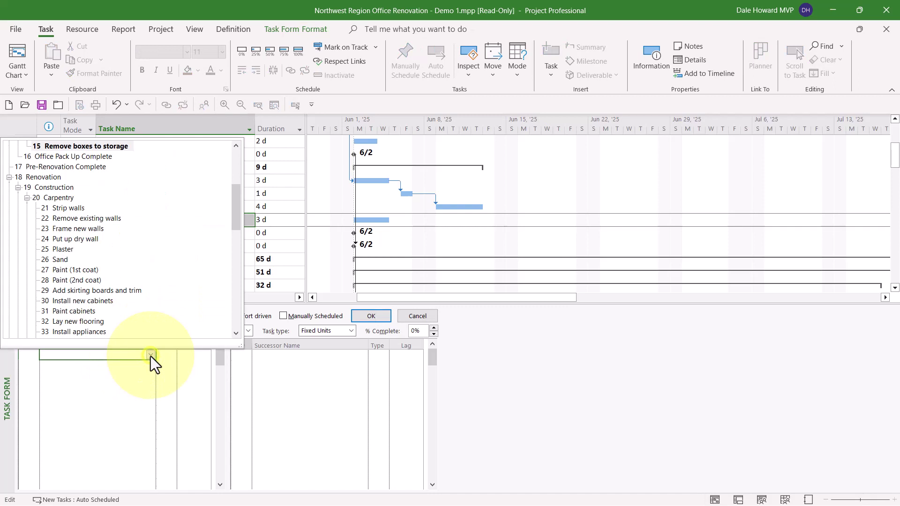
left_click(237, 146)
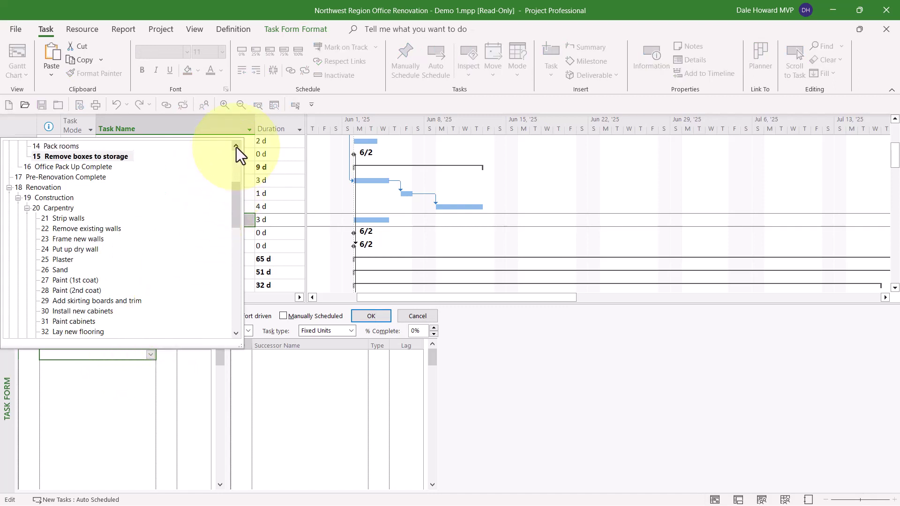
left_click(236, 146)
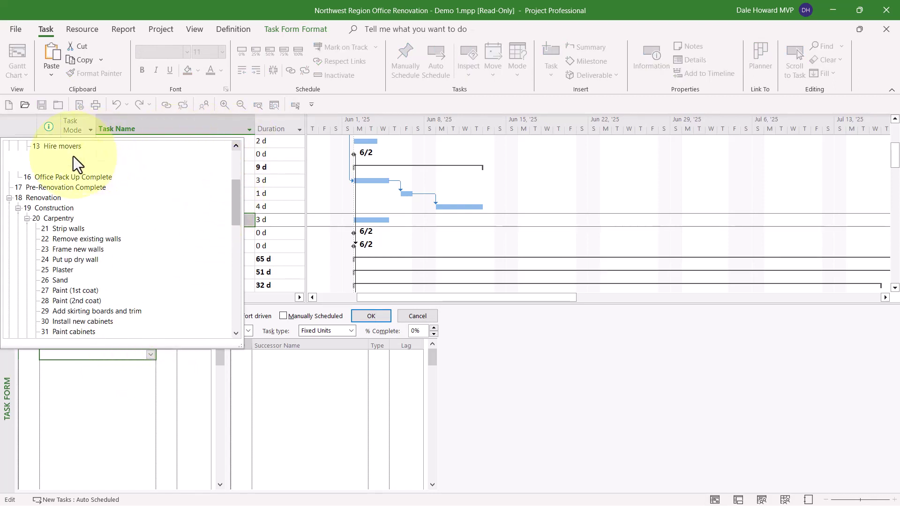
left_click(73, 156)
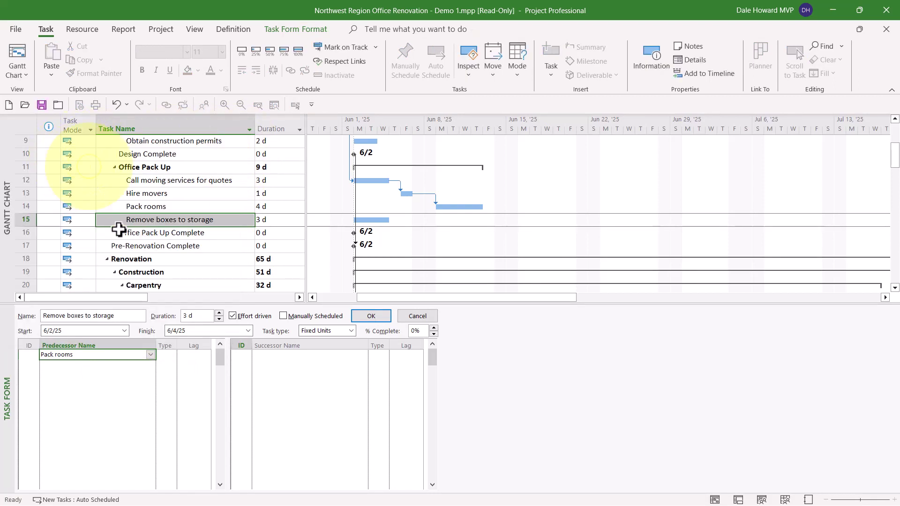
left_click(165, 355)
left_click(172, 356)
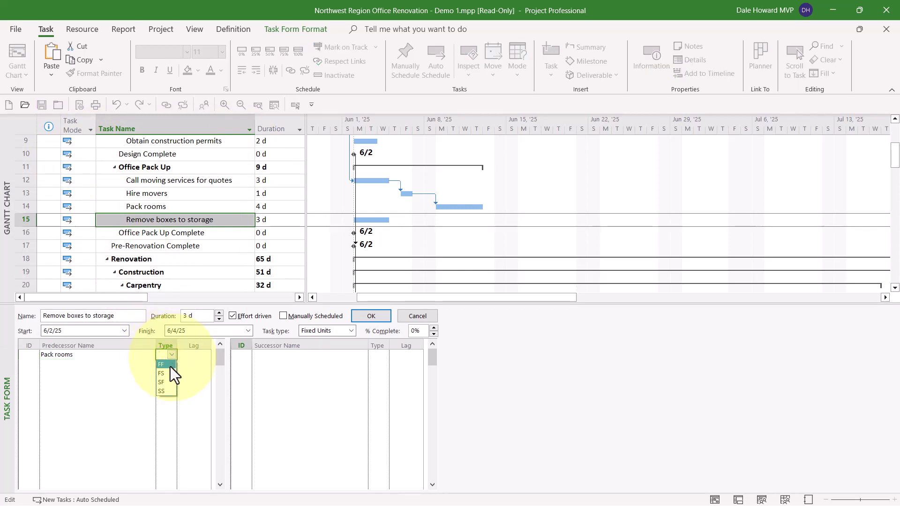
left_click(166, 393)
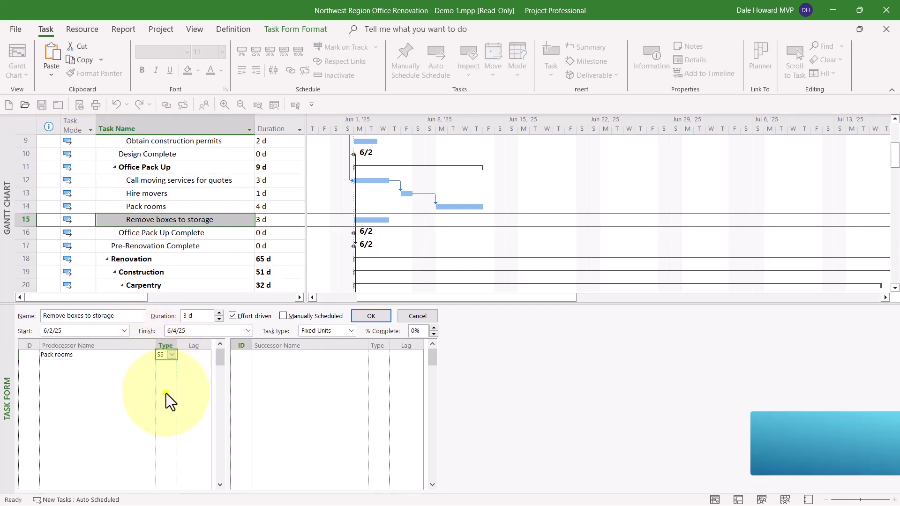
left_click(204, 354)
type("1d")
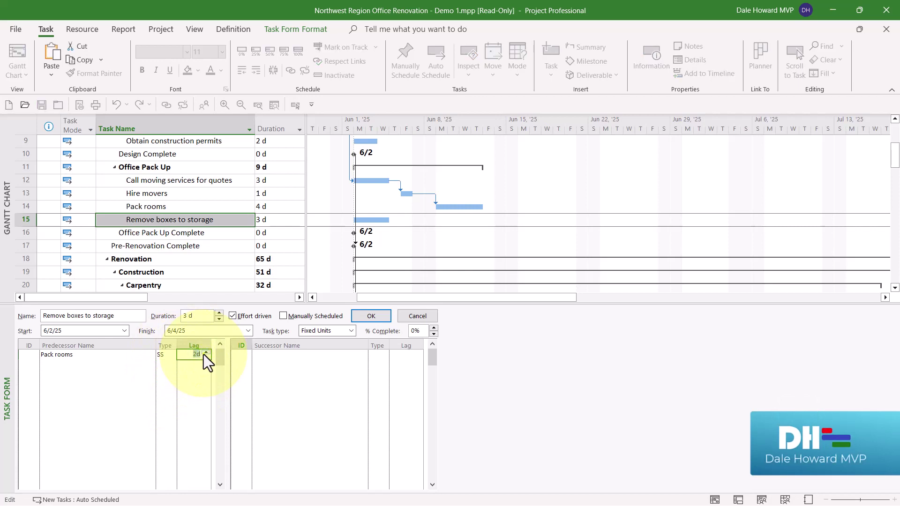
left_click(285, 357)
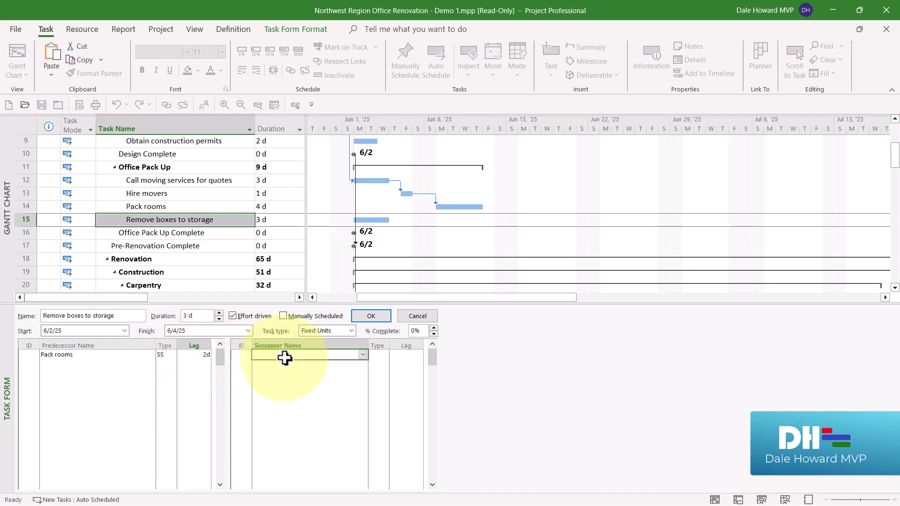
Add Office Pack Up Complete as an FS successor with 0d lag, then apply.
left_click(362, 357)
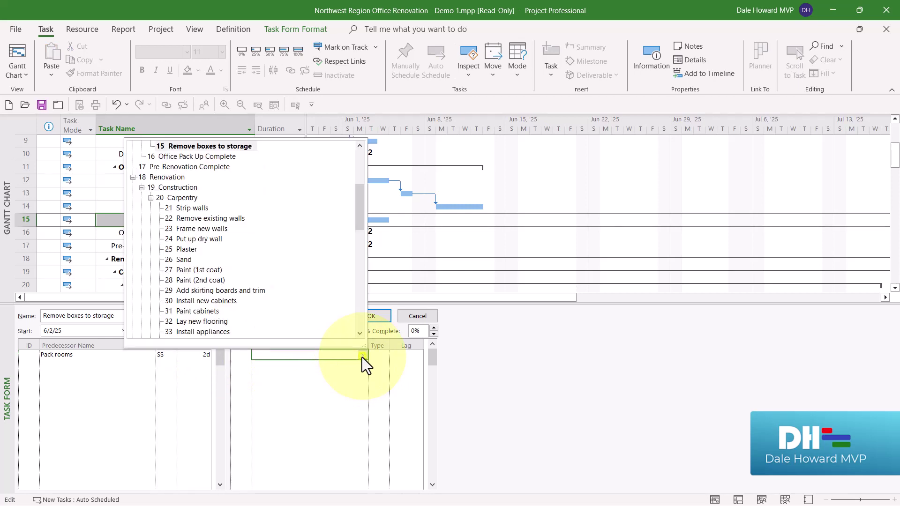
left_click(193, 157)
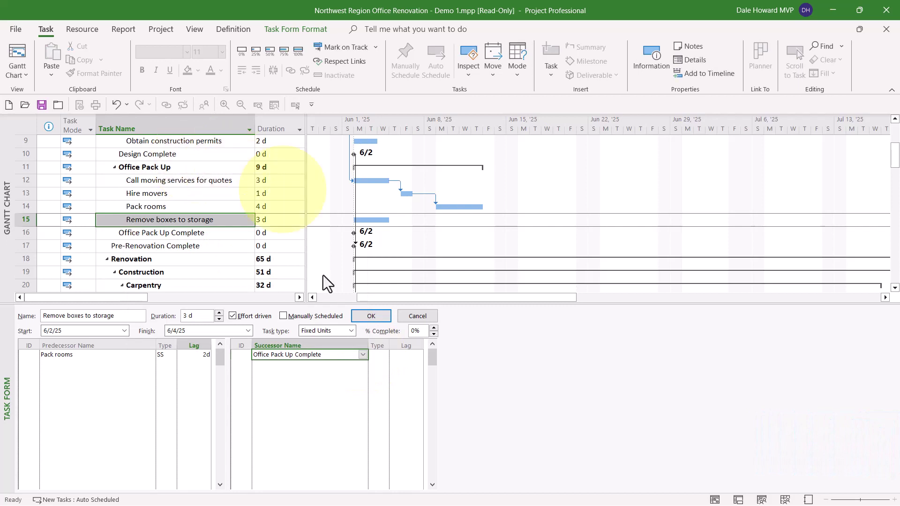
left_click(378, 358)
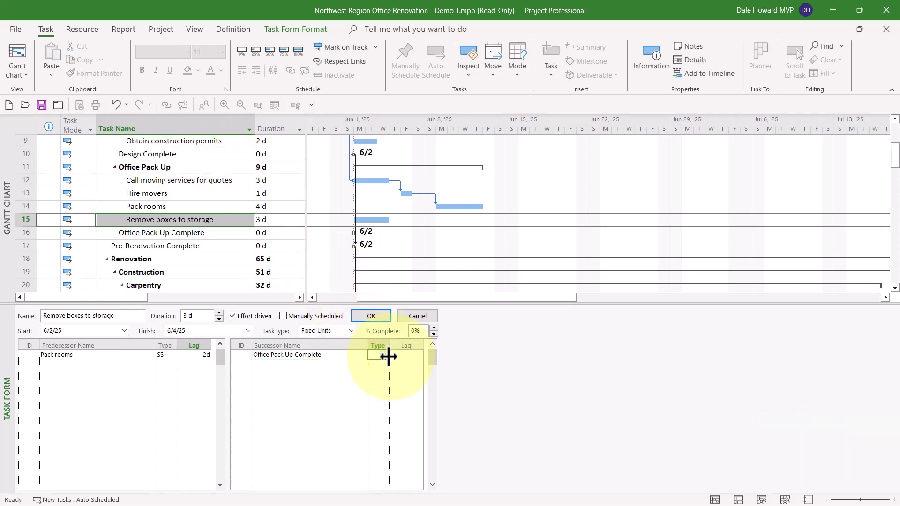
left_click(385, 356)
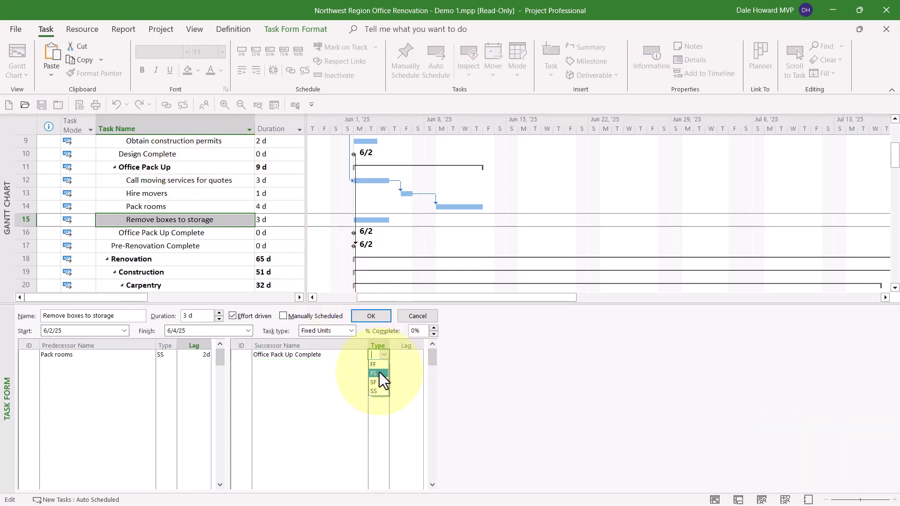
left_click(379, 373)
left_click(402, 357)
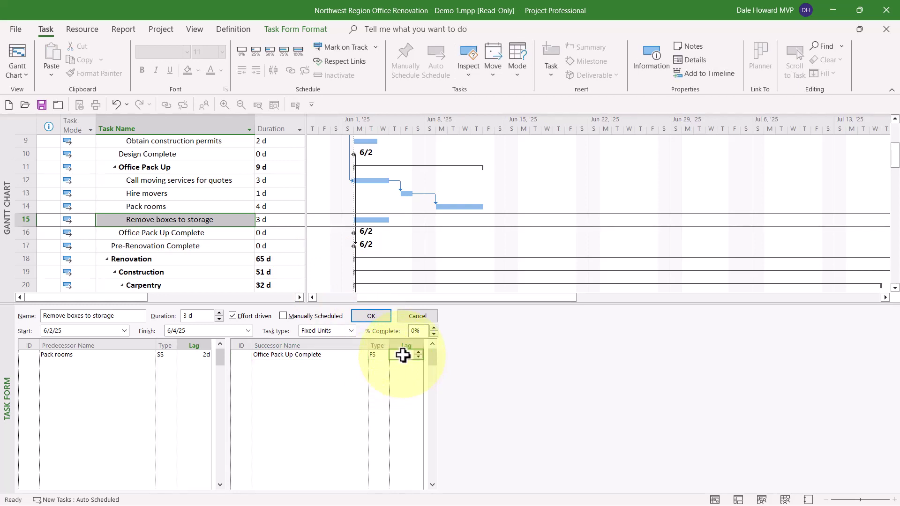
left_click(419, 351)
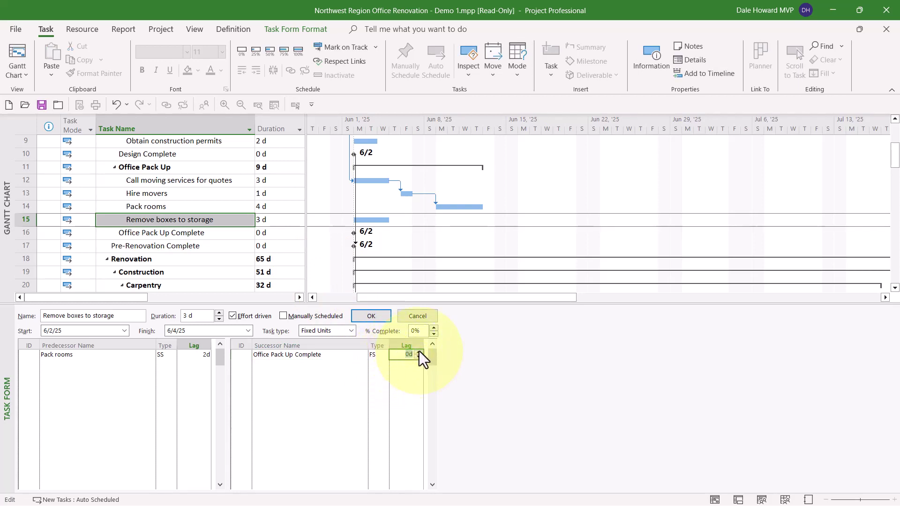
left_click(378, 319)
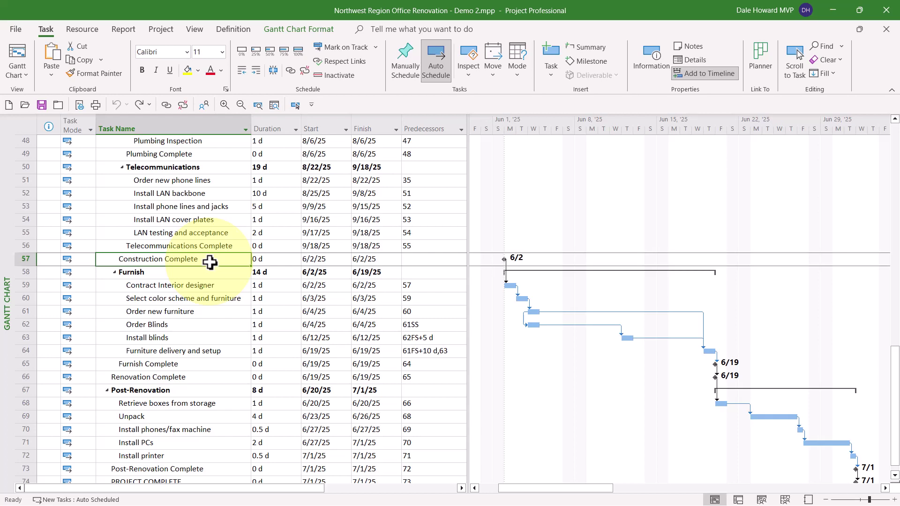
left_click(427, 261)
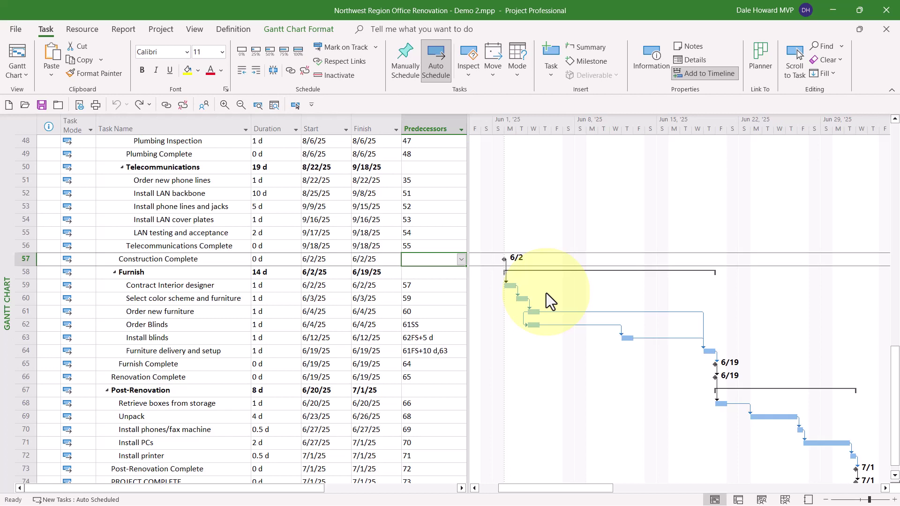
Check tasks 35, 43, 49 and 56 in task 57's Predecessors dropdown.
left_click(461, 259)
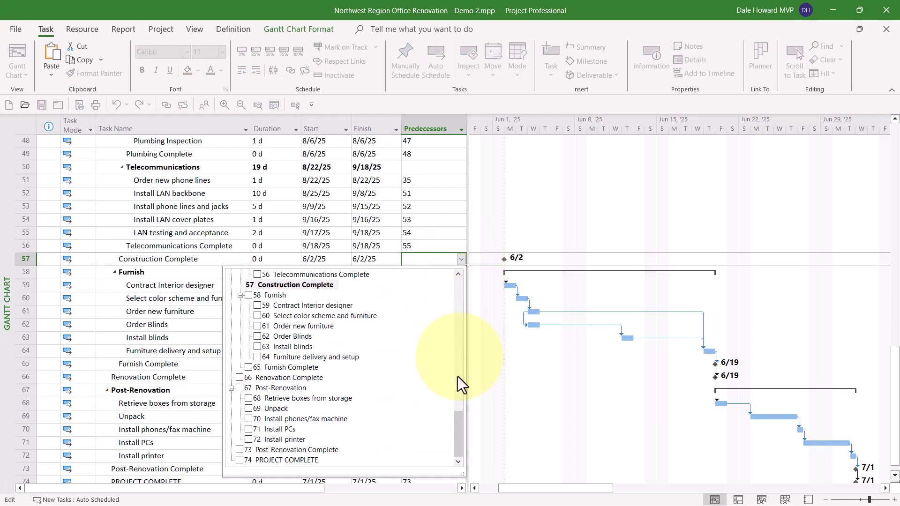
left_click_drag(457, 437, 458, 362)
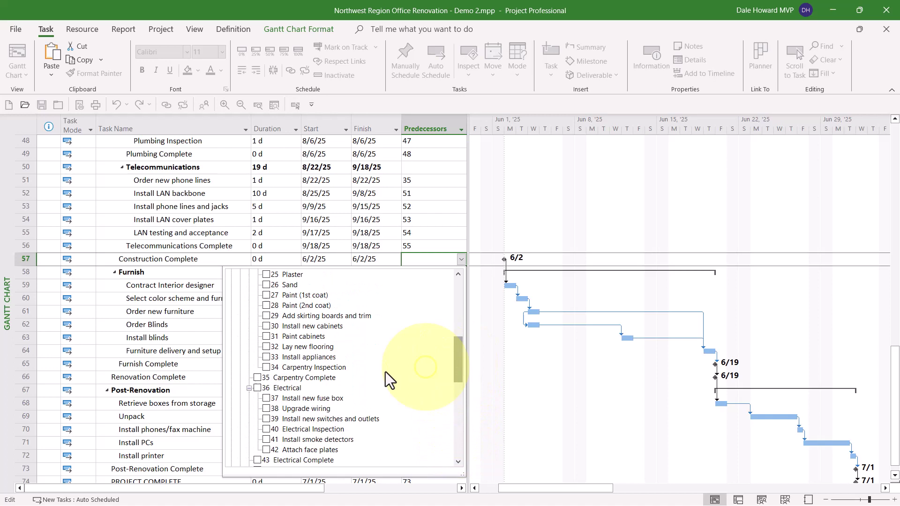
left_click(257, 377)
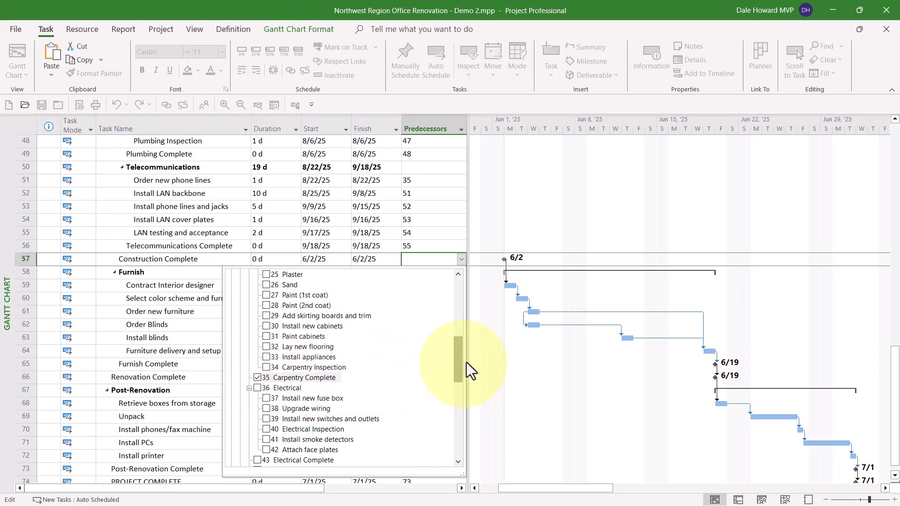
left_click_drag(463, 346, 462, 377)
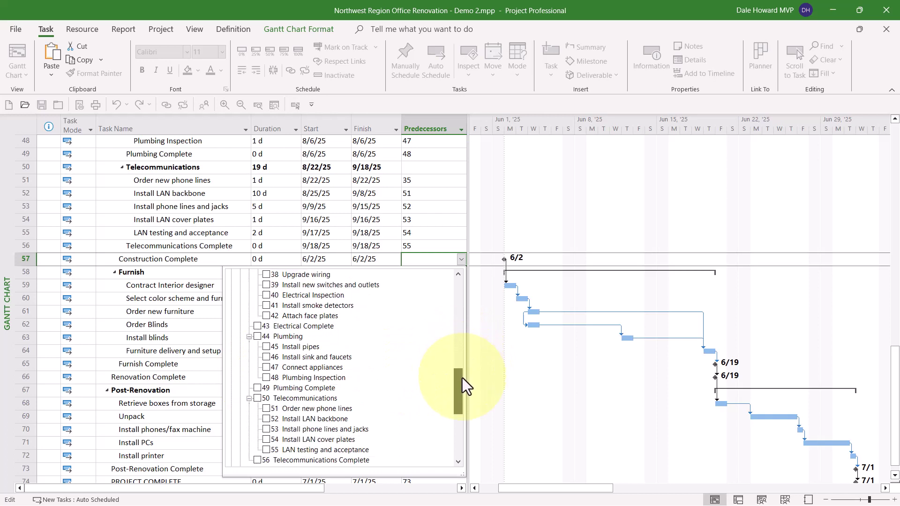
left_click(258, 326)
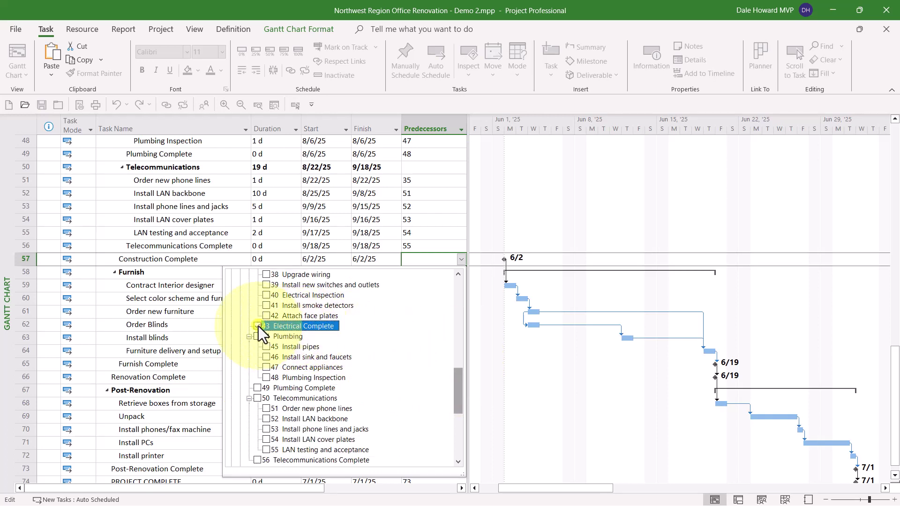
left_click(257, 387)
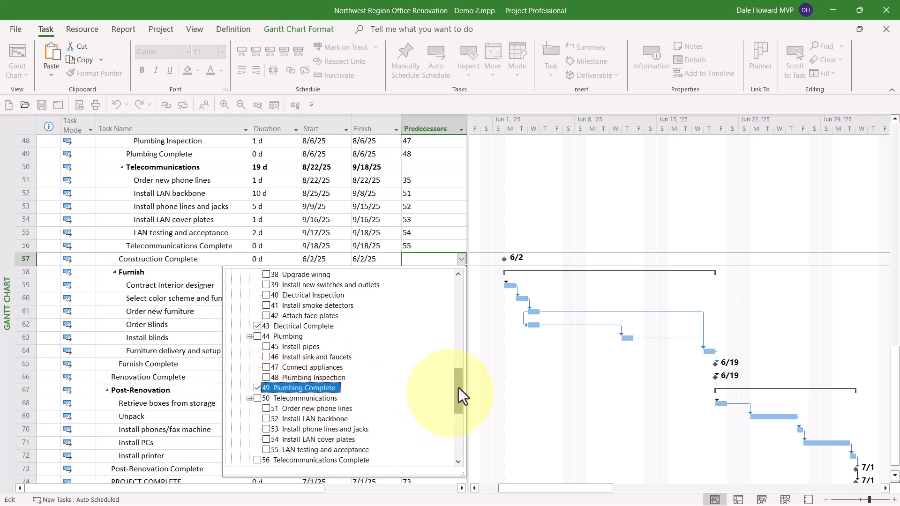
left_click_drag(459, 380, 457, 409)
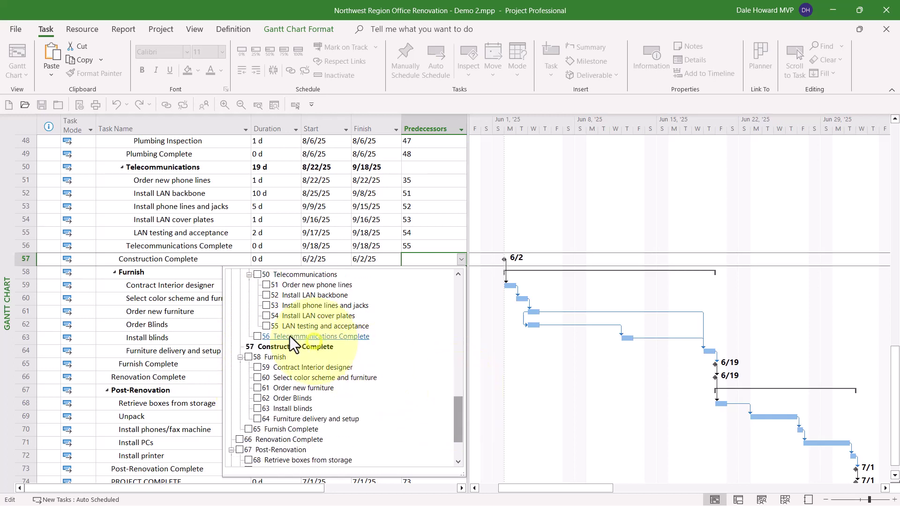
left_click(257, 337)
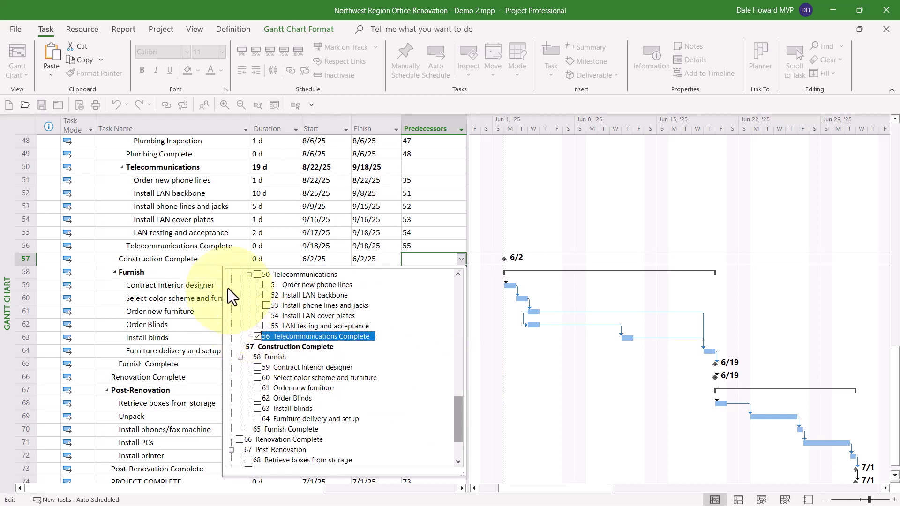
Commit predecessors 35,43,49,56, moving Construction Complete to 9/18/25.
left_click(207, 260)
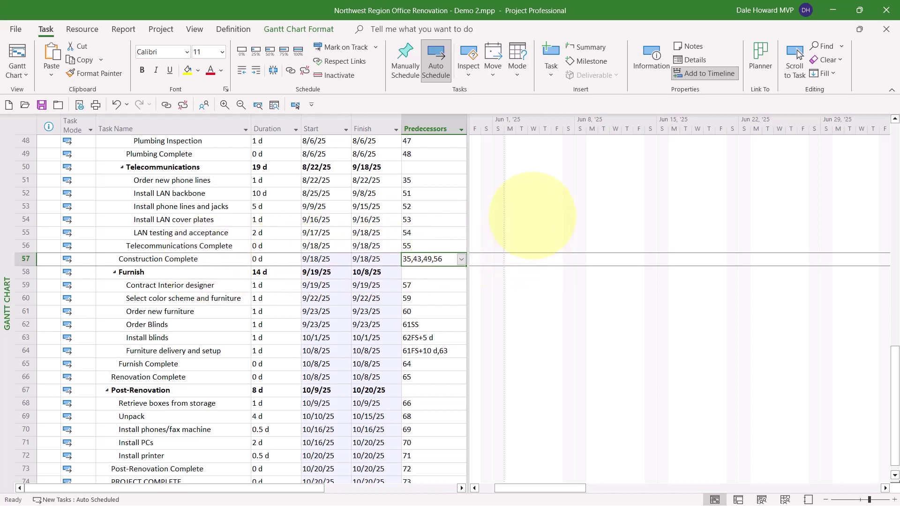
Split the Demo 2 Gantt Chart view to add the Task Form beneath it.
right_click(533, 216)
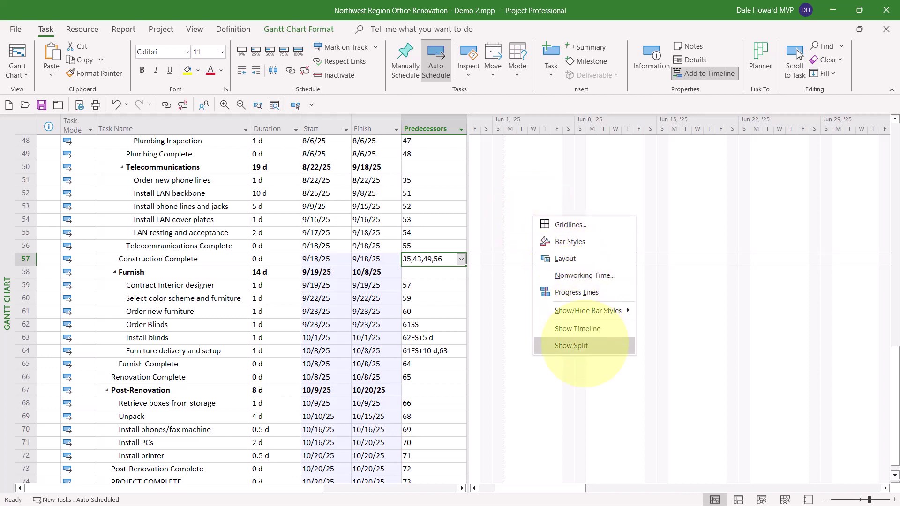
left_click(584, 347)
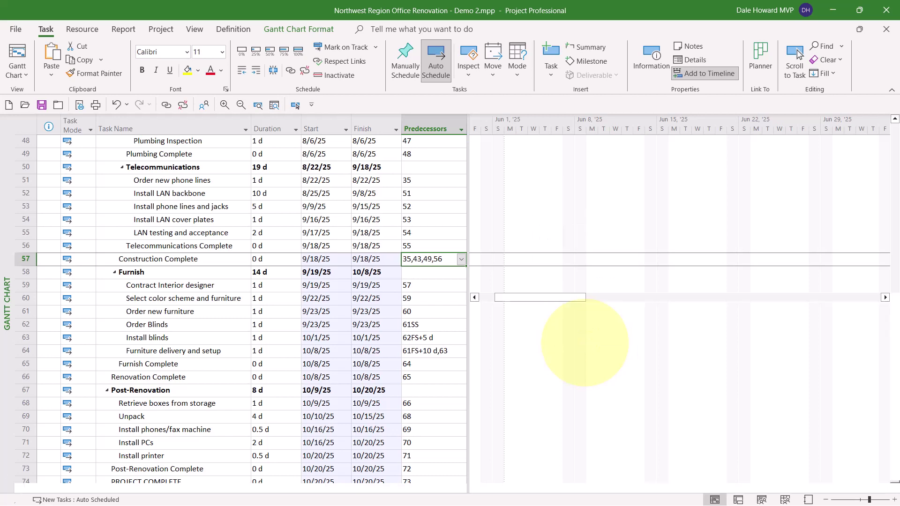